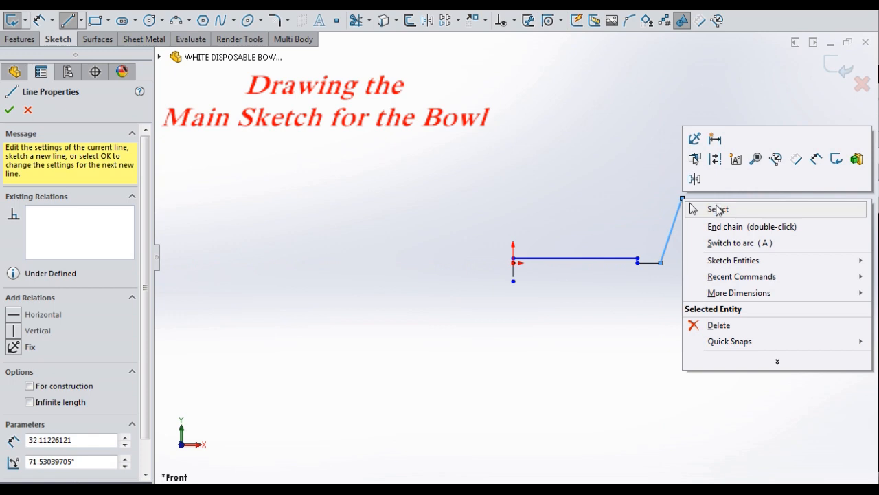
# - End the line chain and dimension the base's outer corner about the vertical centreline as a 64 mm diameter
pyautogui.click(717, 210)
pyautogui.scroll(-1, 659, 246)
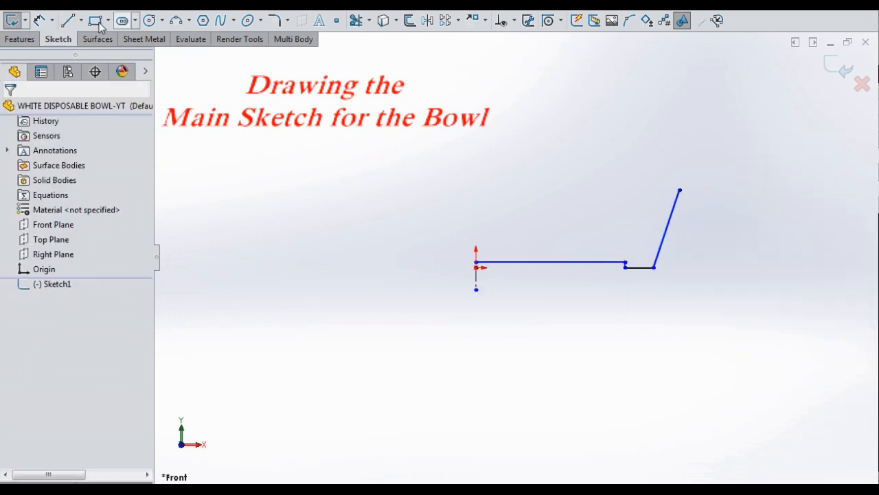
pyautogui.click(41, 21)
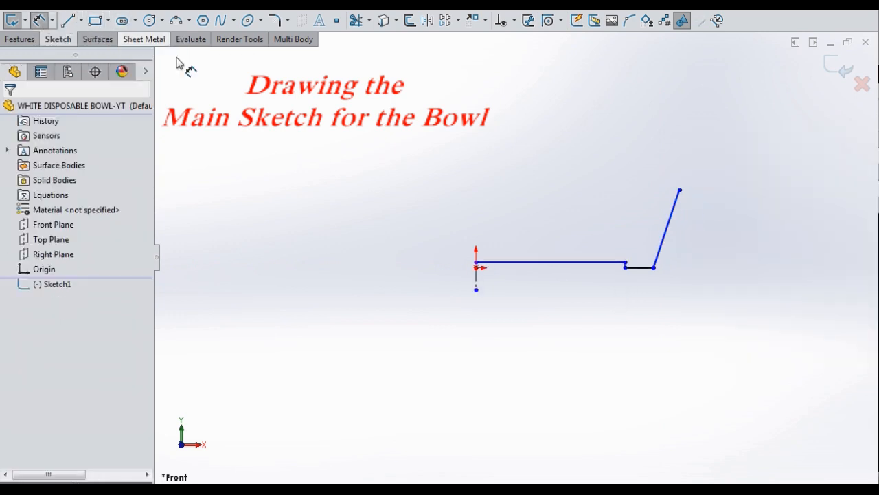
pyautogui.click(656, 269)
pyautogui.click(477, 289)
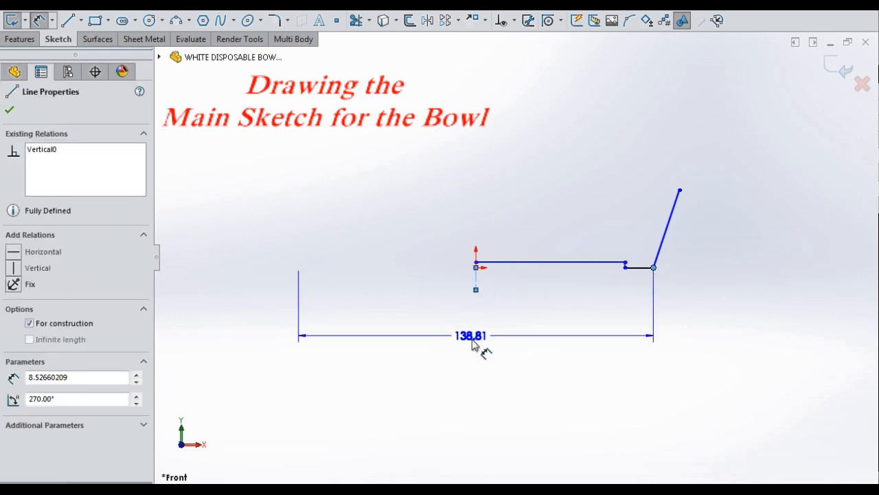
pyautogui.click(479, 350)
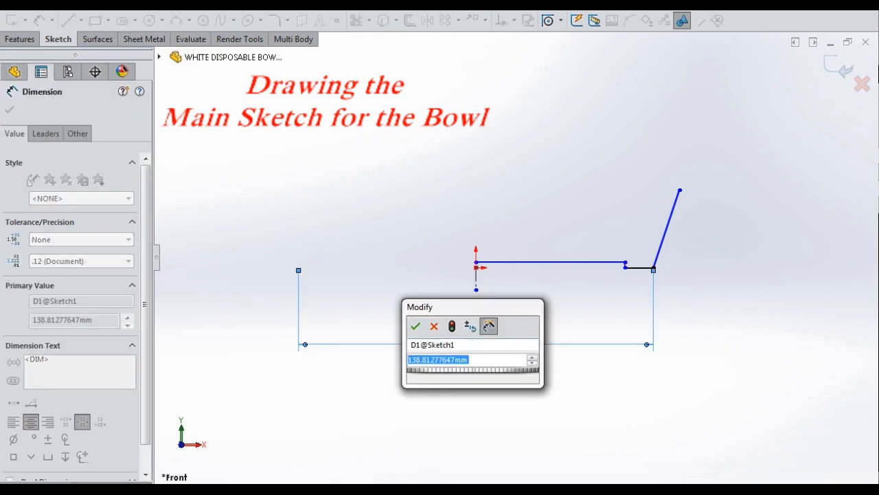
pyautogui.write('64')
pyautogui.click(415, 327)
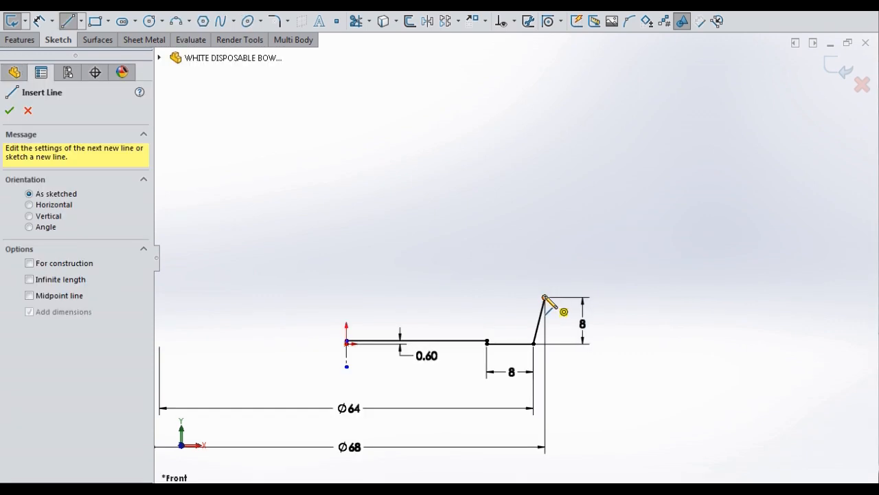
# - Sketch a sloped bowl wall line from the top of the 8 mm high foot, ending about 34 mm above the base
pyautogui.click(545, 297)
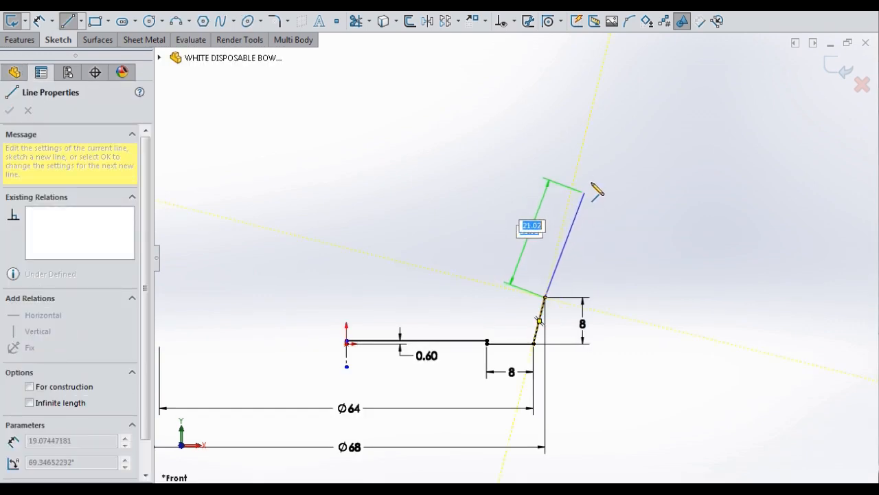
pyautogui.click(622, 143)
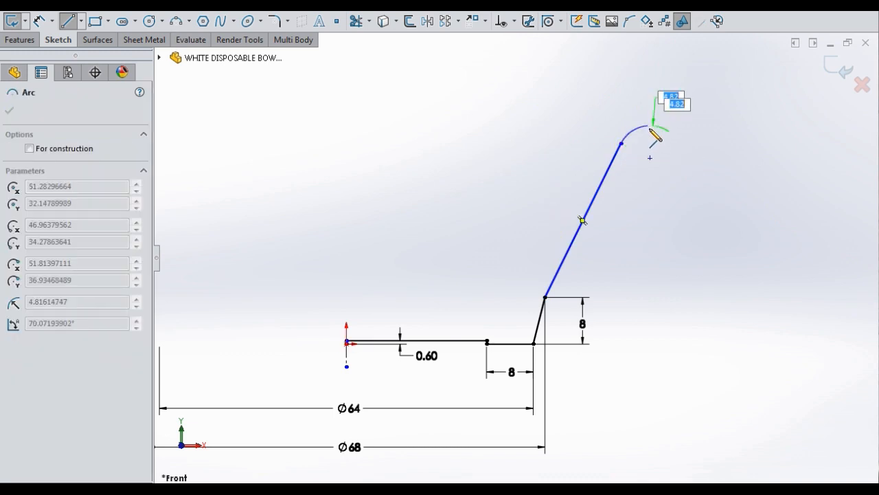
pyautogui.press('Escape')
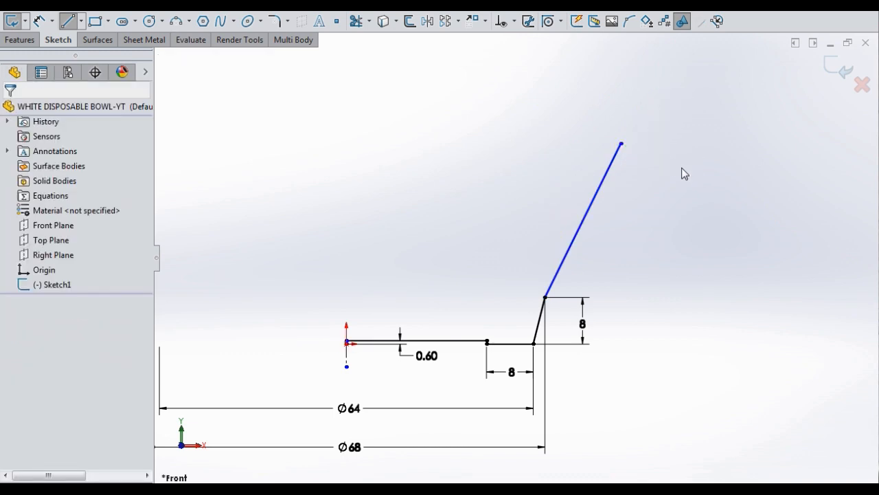
pyautogui.scroll(1, 678, 162)
pyautogui.scroll(-1, 665, 140)
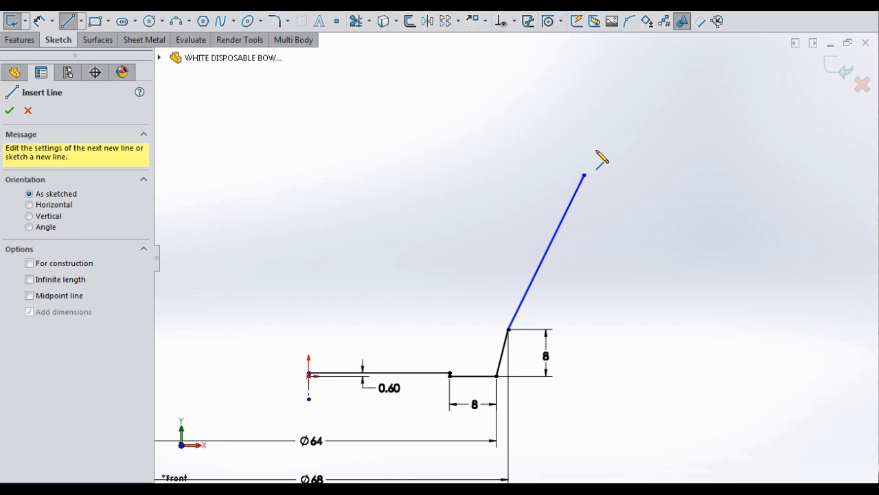
# - Sketch the rim outward just above the sloped wall's free end, beginning with a horizontal segment about 10.5 mm long
pyautogui.click(595, 159)
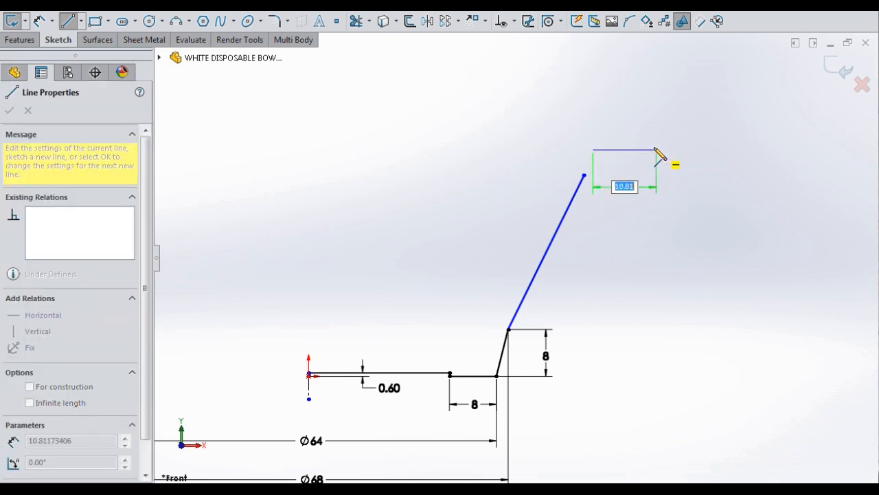
pyautogui.click(655, 150)
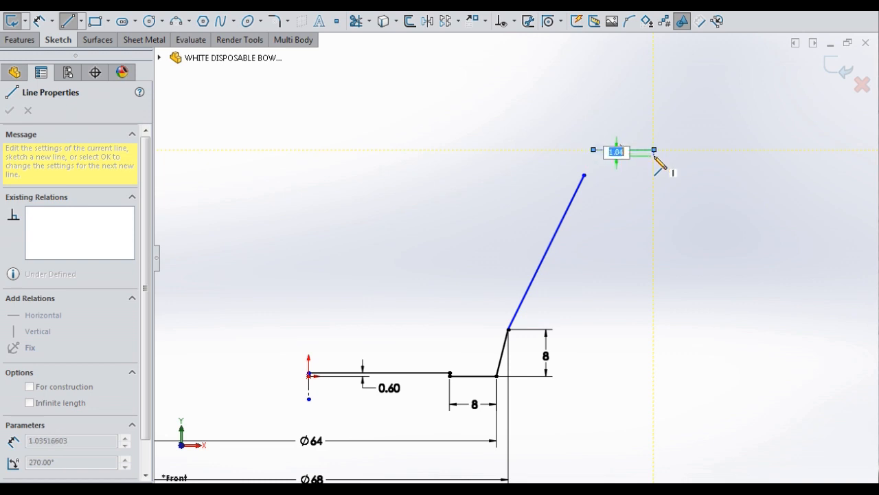
pyautogui.click(700, 156)
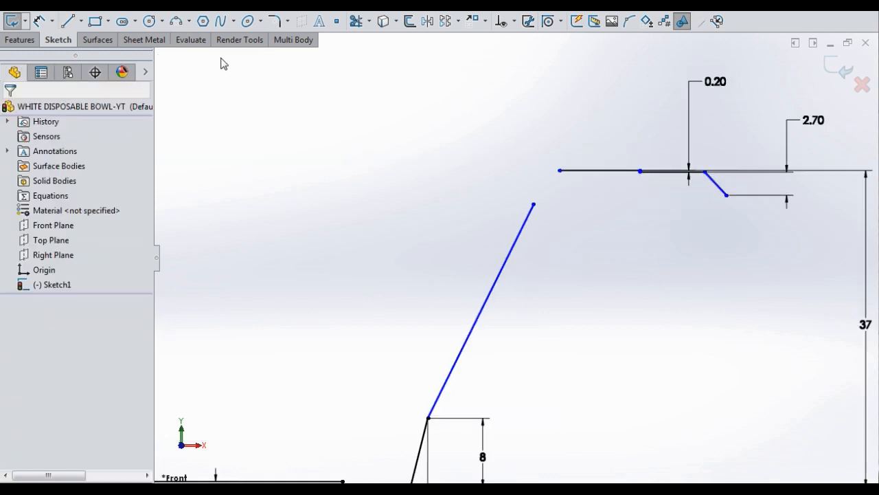
# - Connect the rim's inner end to the sloped wall's top with a three-point arc of about 4.7 mm radius
pyautogui.click(559, 170)
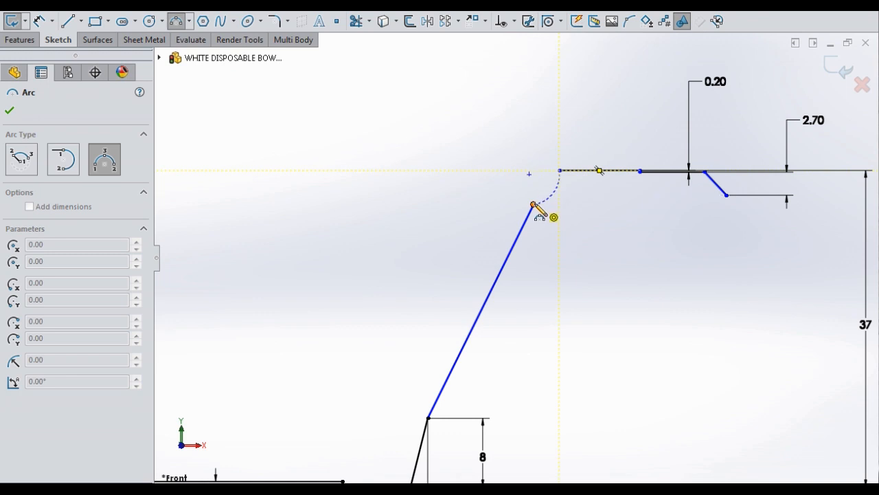
pyautogui.click(534, 204)
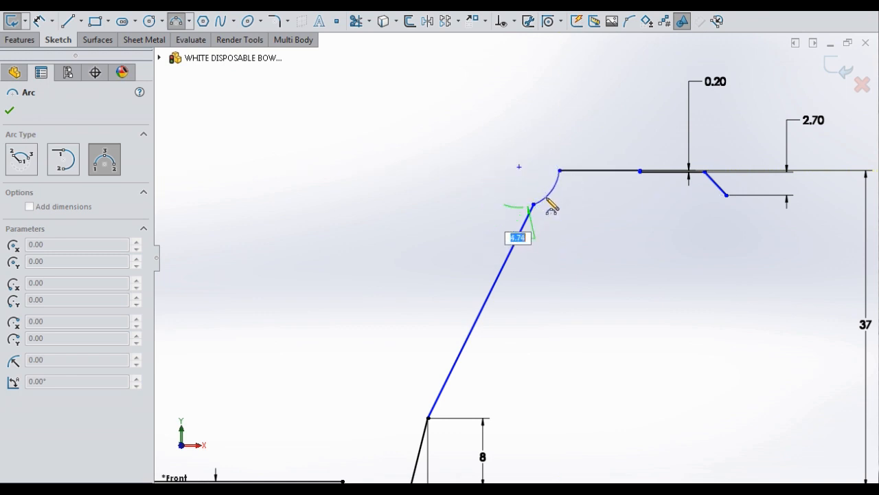
pyautogui.click(552, 206)
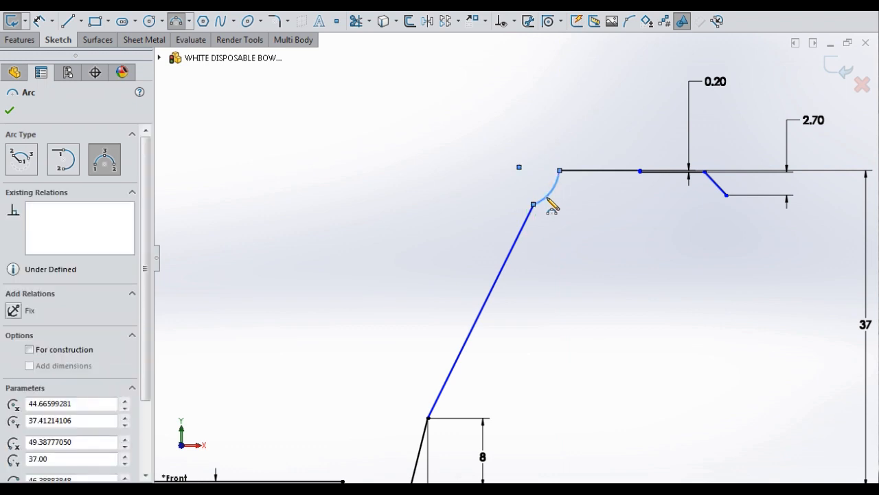
pyautogui.press('Escape')
pyautogui.press('f')
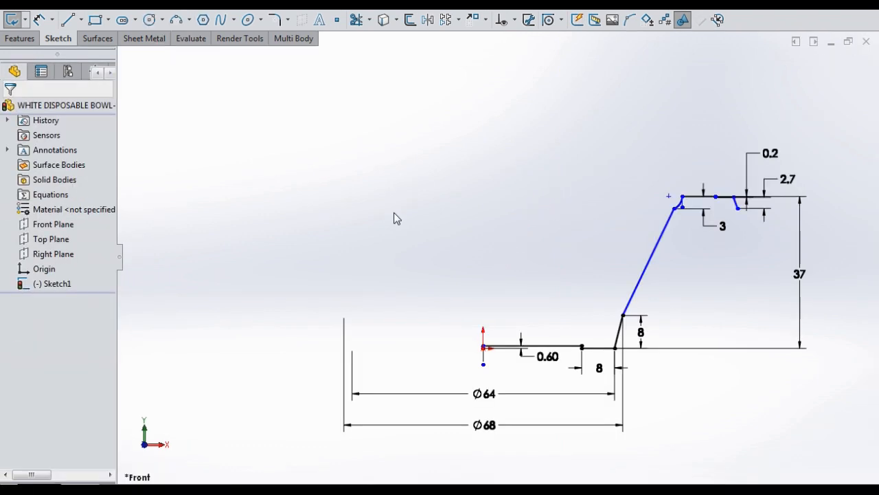
# - Dimension diameters about the centreline: 93 mm at the sloped wall's upper end and 97 mm at the rim's inner end
pyautogui.click(39, 19)
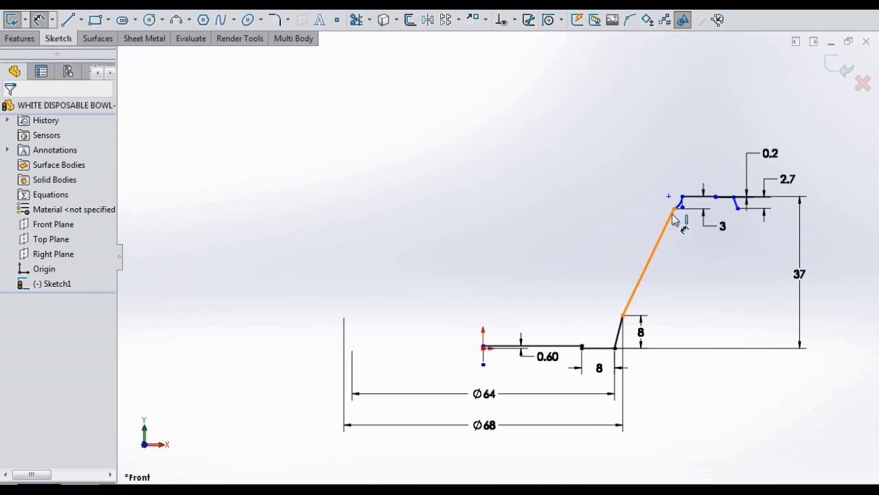
pyautogui.click(675, 209)
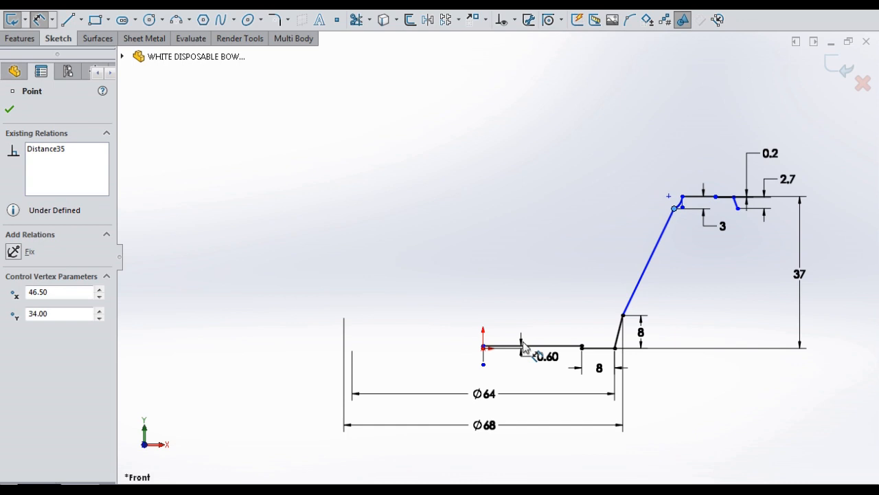
pyautogui.click(483, 358)
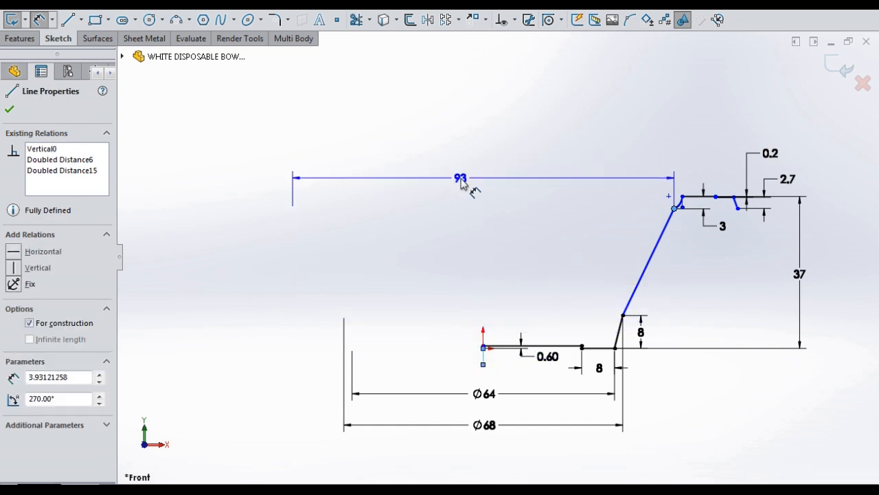
pyautogui.click(459, 191)
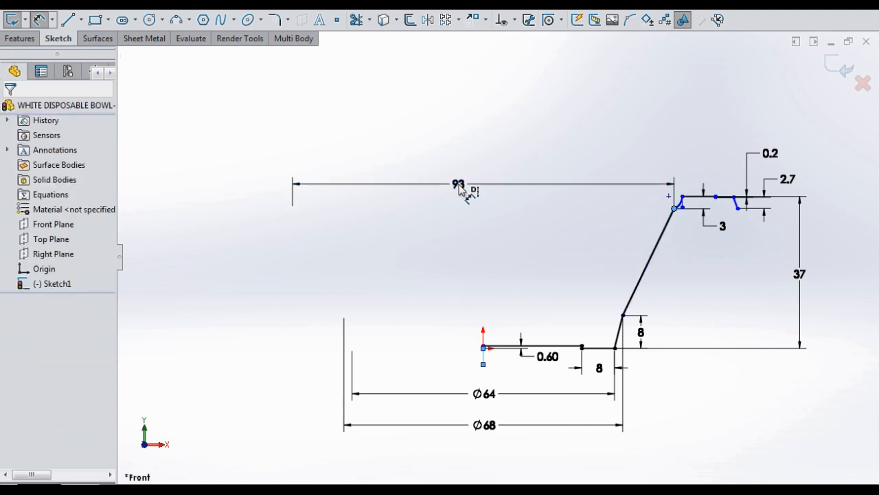
pyautogui.click(401, 167)
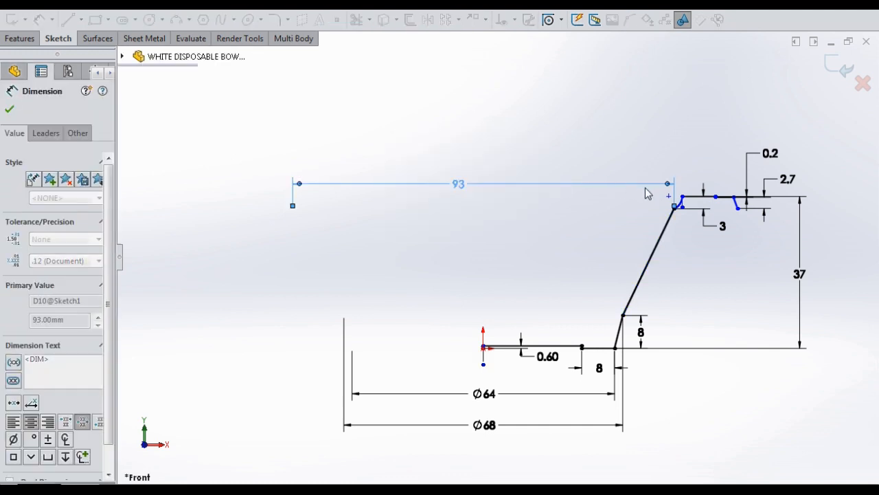
pyautogui.click(682, 198)
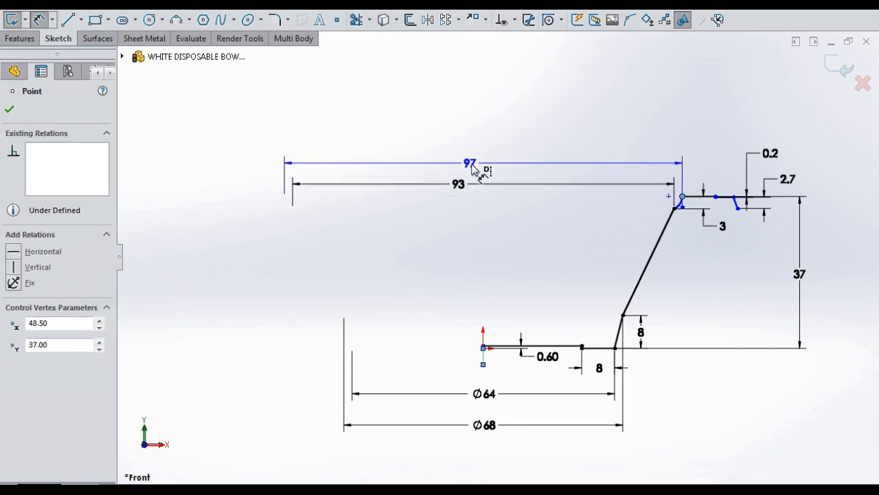
pyautogui.click(469, 168)
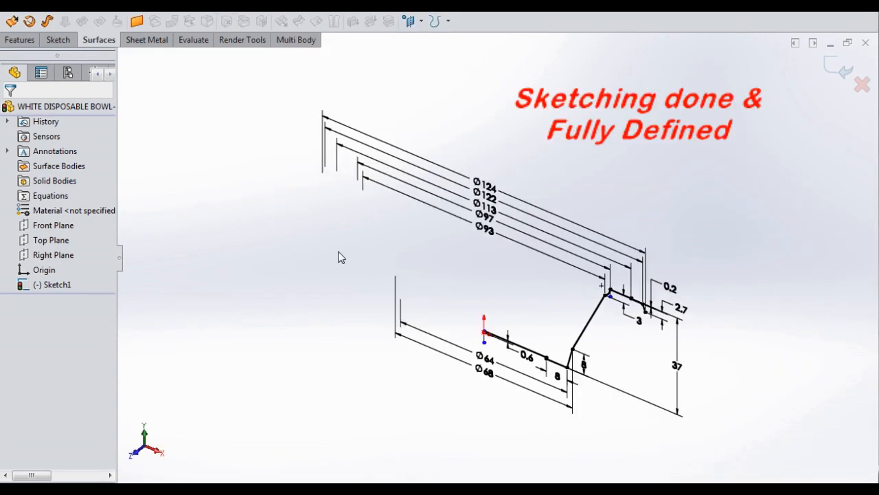
# - Revolve the bowl profile 360 degrees about the vertical centreline as a surface
pyautogui.click(30, 21)
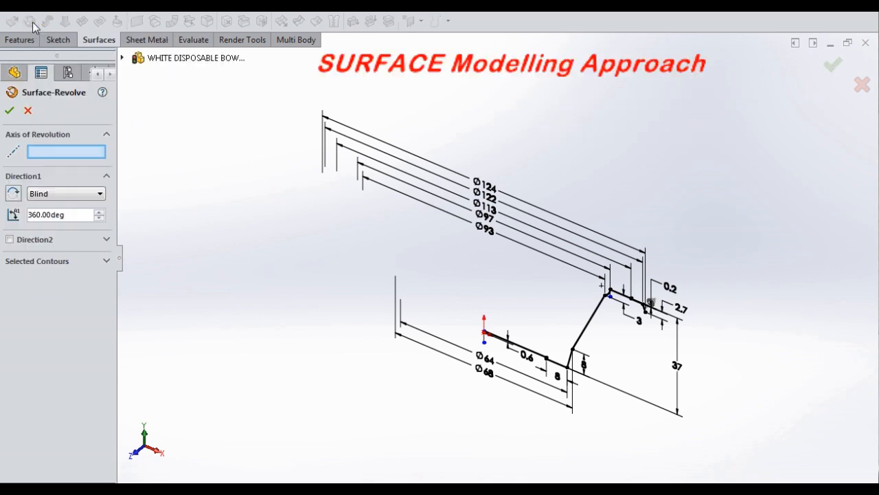
pyautogui.click(486, 336)
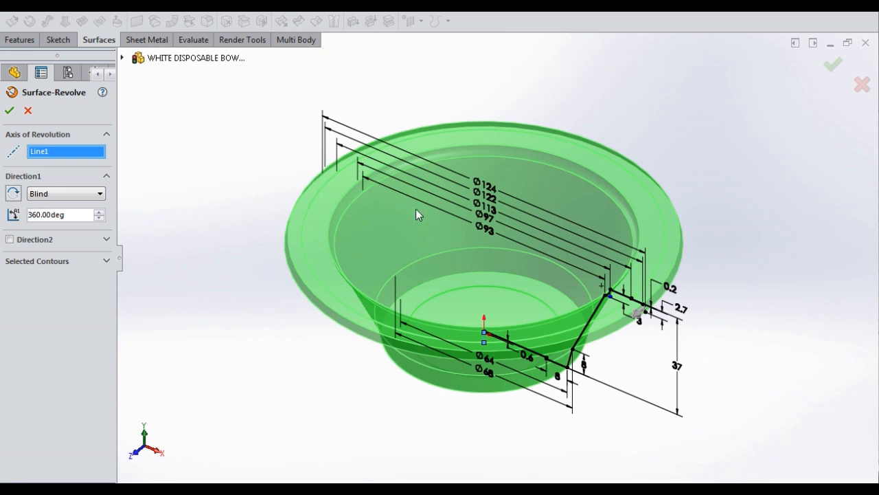
pyautogui.scroll(-2, 417, 210)
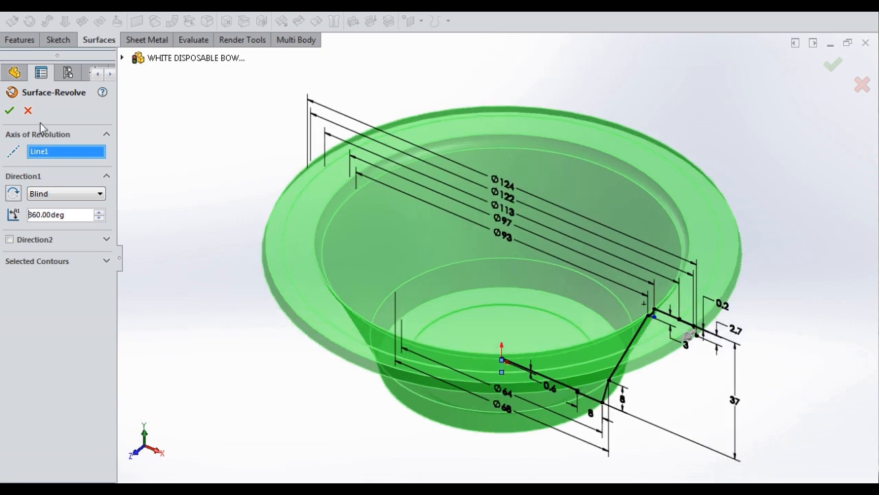
pyautogui.click(9, 111)
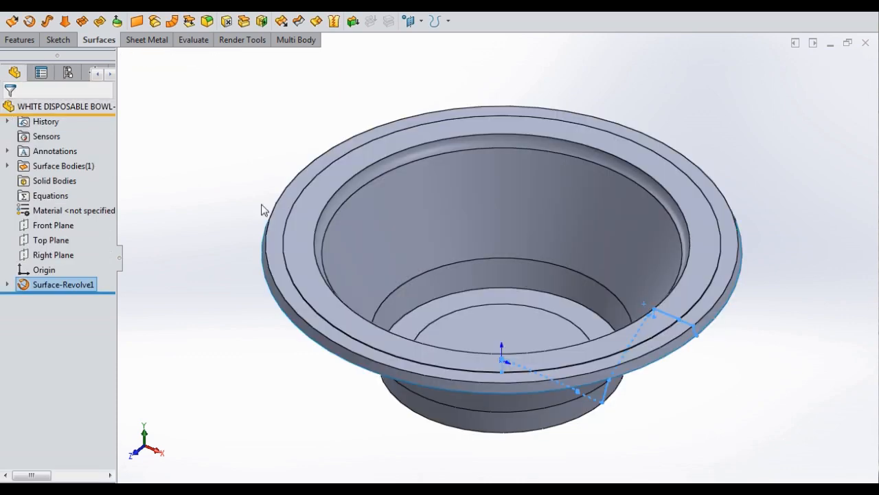
pyautogui.click(755, 373)
pyautogui.press('z')
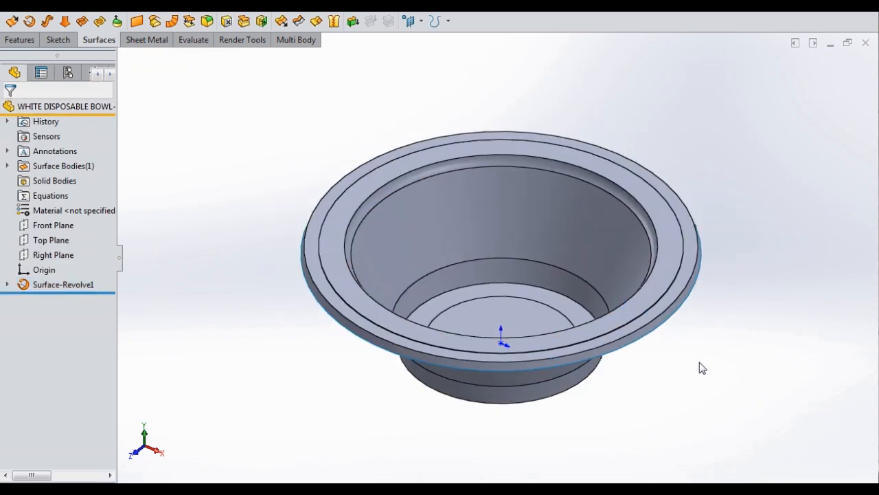
pyautogui.hotkey('ctrl', '1')
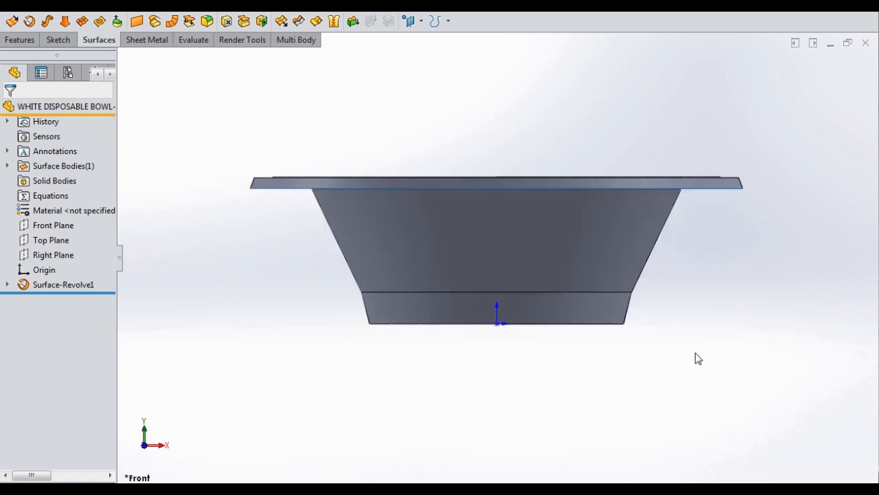
pyautogui.hotkey('ctrl', '7')
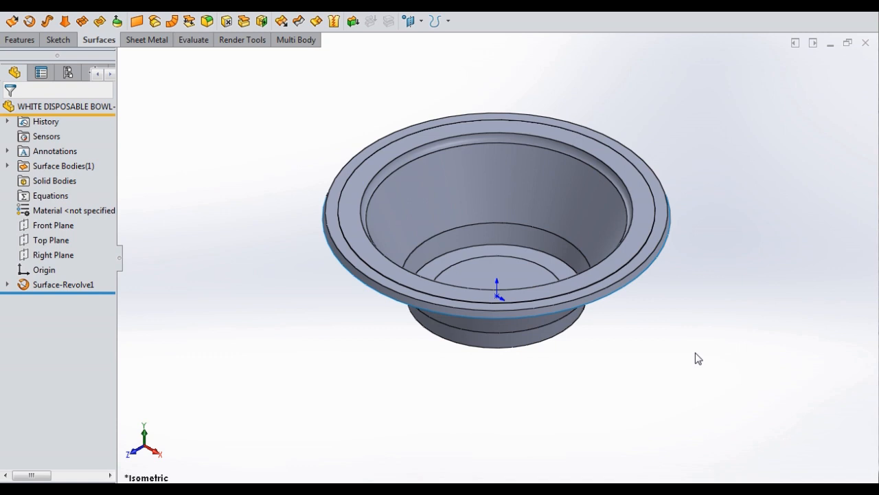
pyautogui.scroll(2, 462, 134)
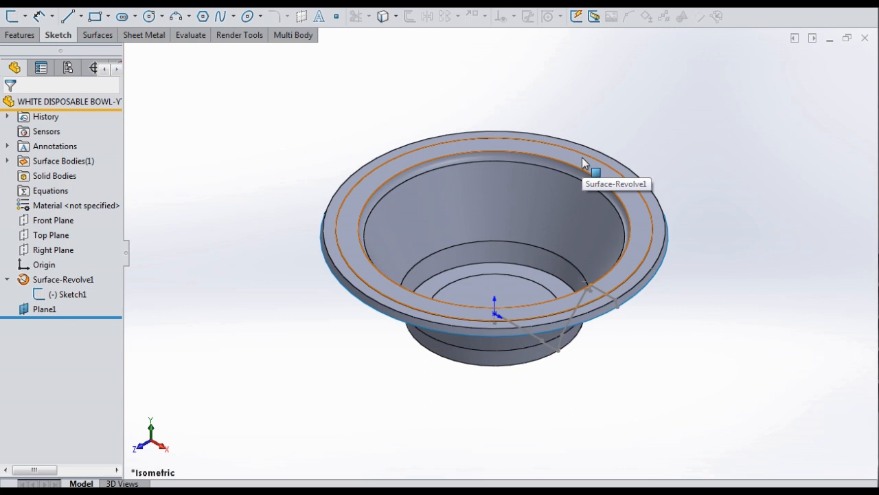
# - Start a new sketch on the flat ring face on top of the bowl's rim
pyautogui.click(581, 163)
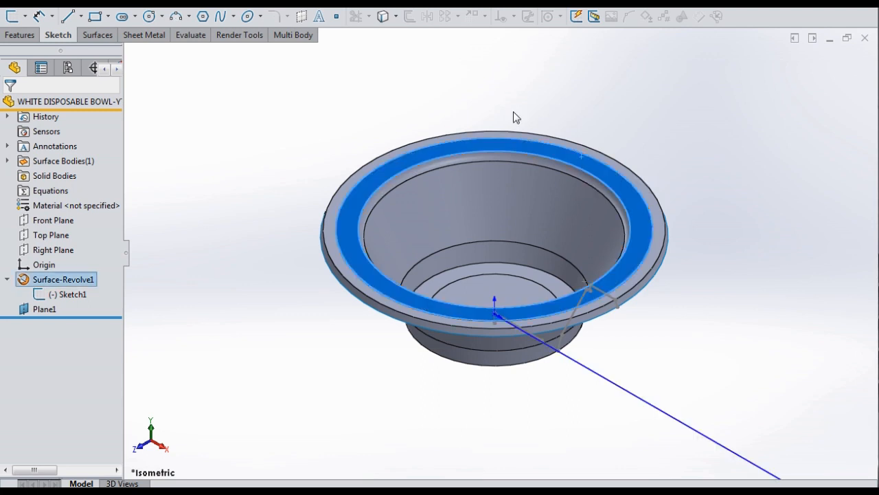
pyautogui.click(515, 114)
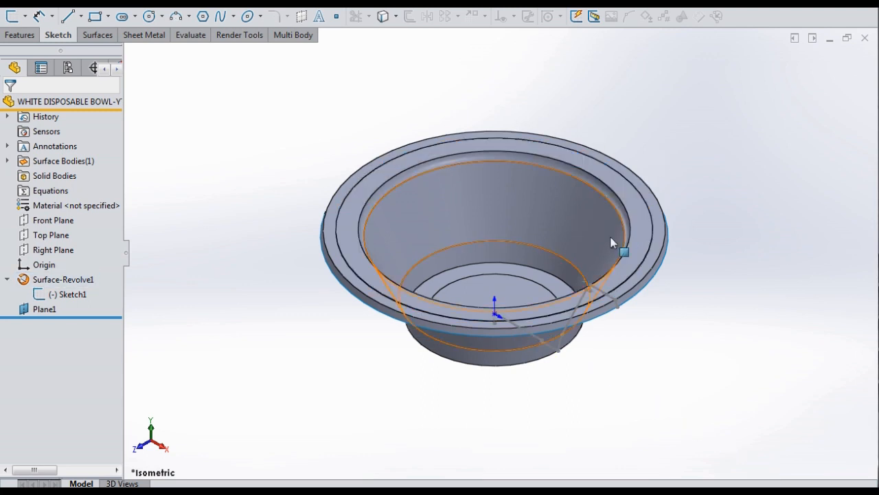
pyautogui.click(626, 193)
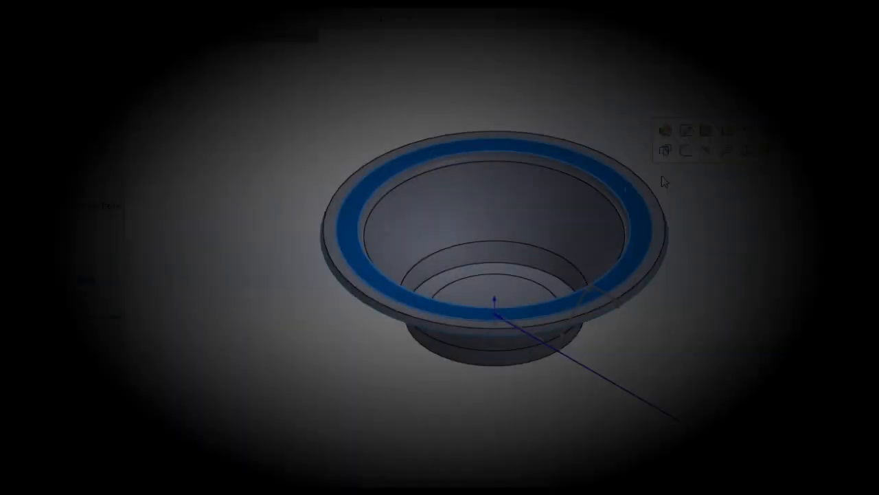
pyautogui.click(683, 151)
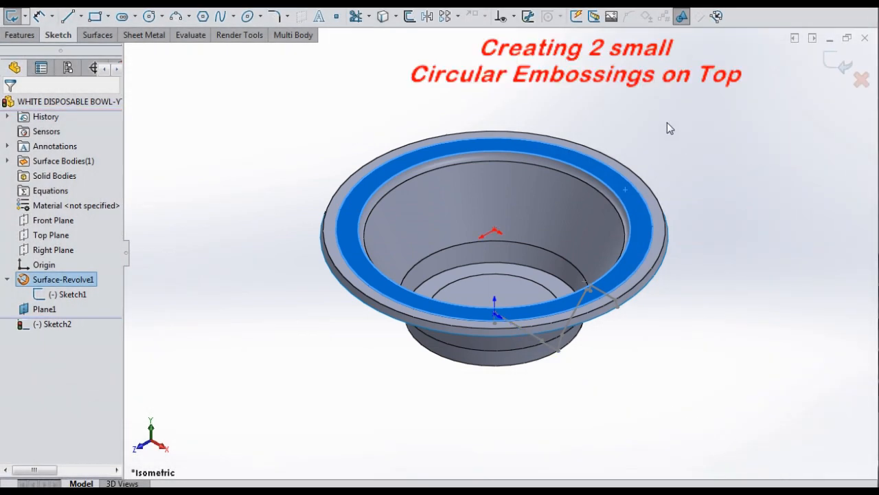
# - Sketch a 108 mm construction circle centred on the origin, with 3.6 mm and 2.1 mm circles on it spaced 3.5 mm apart
pyautogui.hotkey('ctrl', '8')
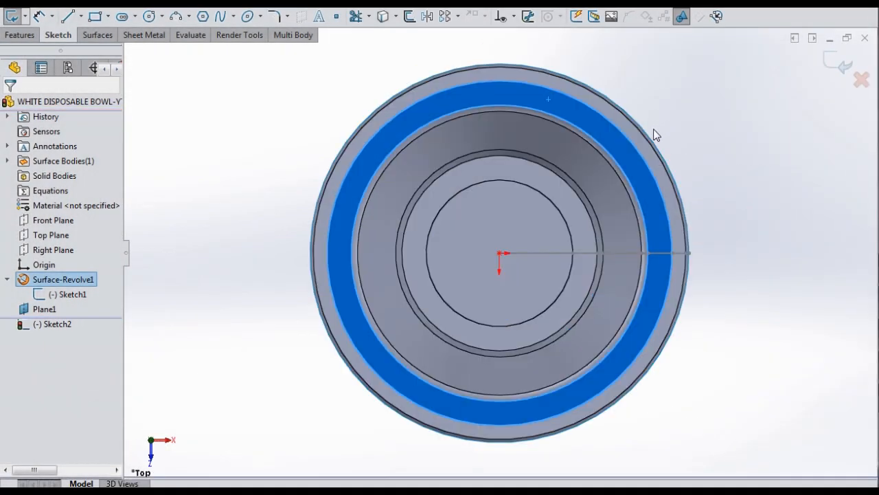
pyautogui.click(701, 157)
pyautogui.click(162, 16)
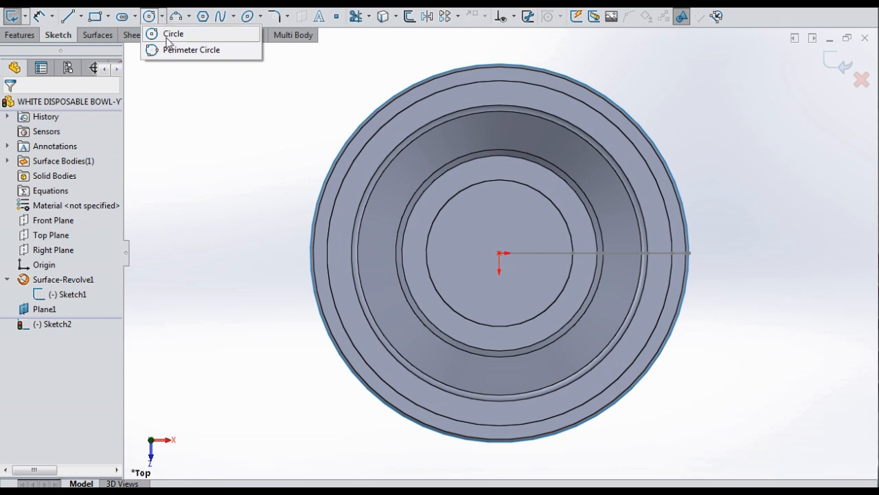
pyautogui.click(168, 36)
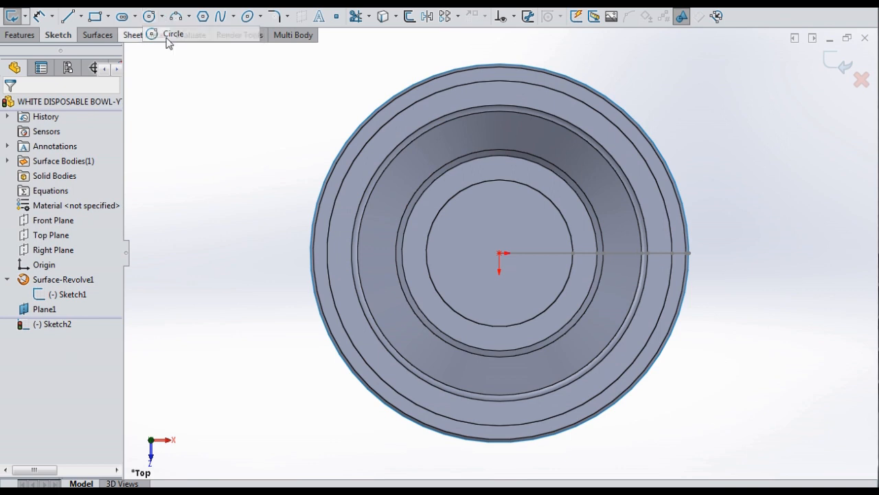
pyautogui.click(499, 253)
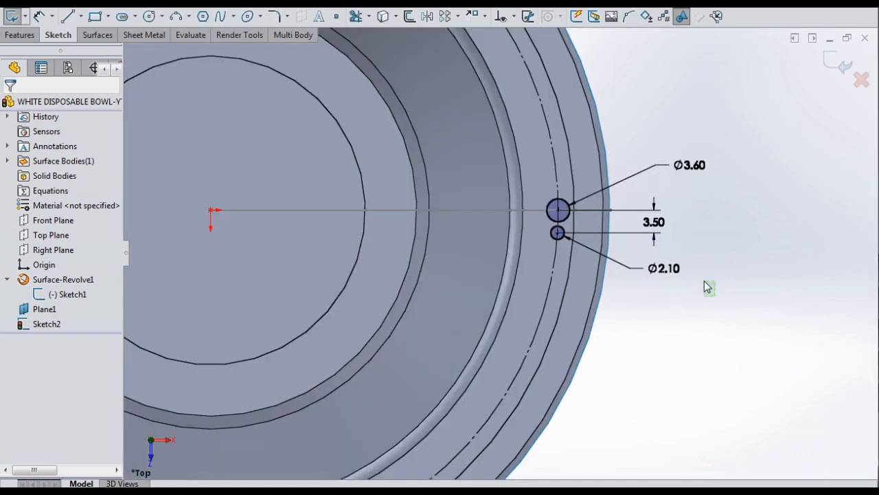
# - Pattern the two small circles around the origin with 48 equally spaced instances over 360 degrees
pyautogui.scroll(6, 705, 288)
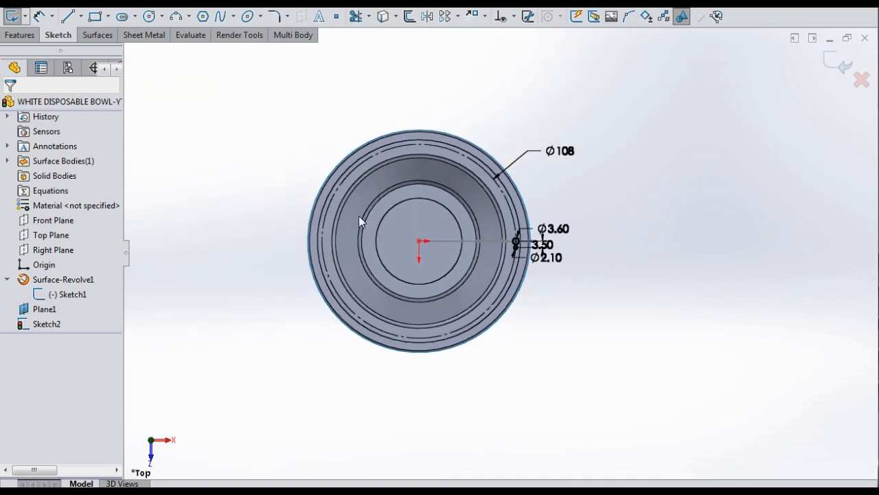
pyautogui.scroll(-2, 350, 261)
pyautogui.scroll(-2, 345, 287)
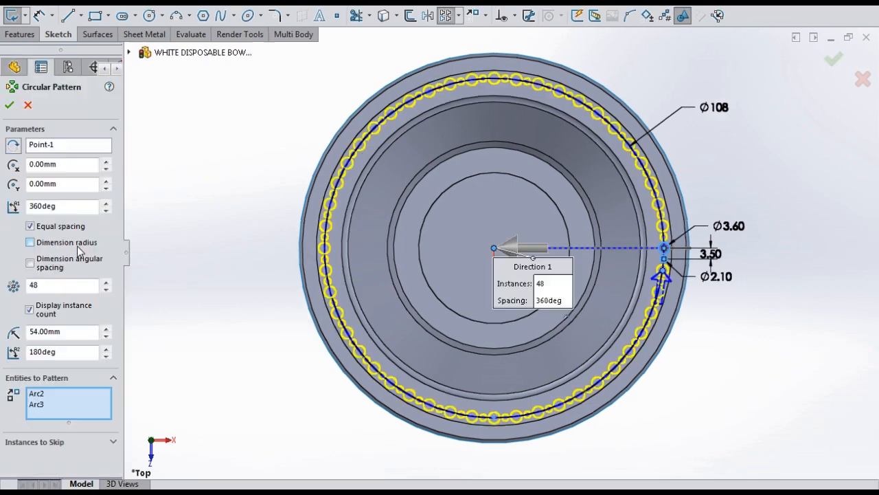
pyautogui.click(9, 105)
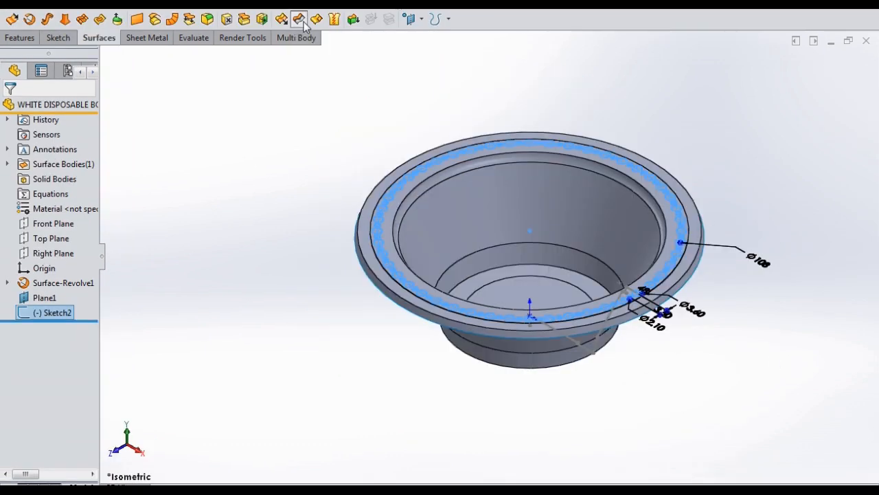
# - Trim the revolved bowl surface with the circle pattern sketch, keeping the bowl surface outside the circles
pyautogui.click(303, 20)
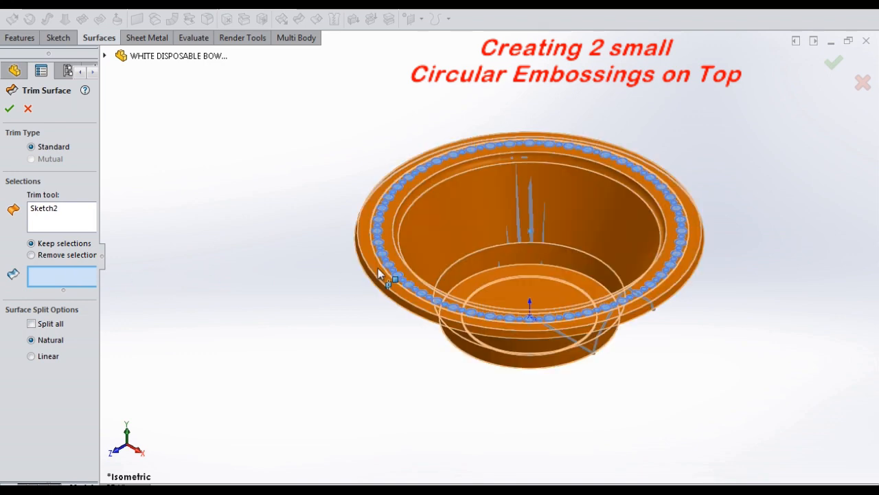
pyautogui.click(378, 268)
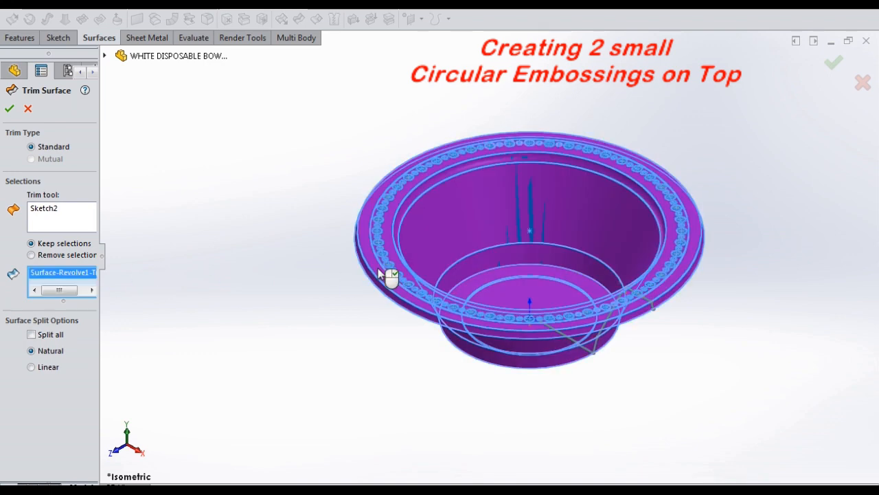
pyautogui.click(9, 107)
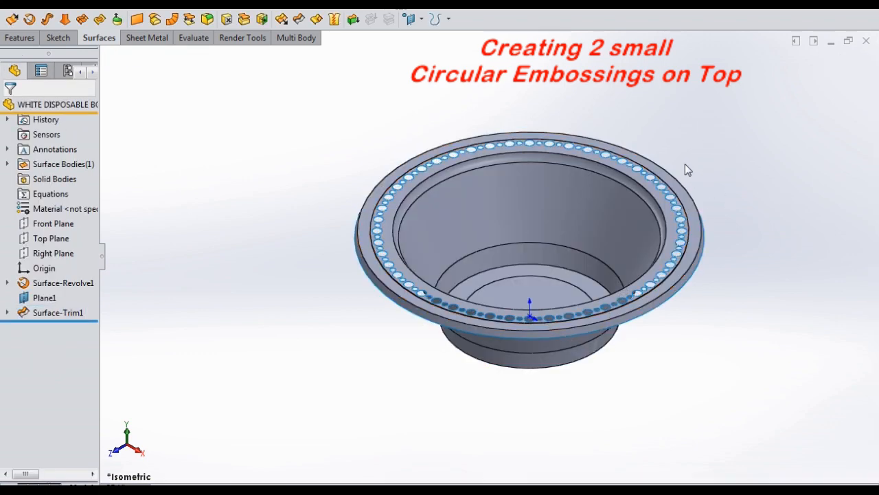
# - Create planar surfaces from the patterned circles of the trim sketch
pyautogui.scroll(-2, 685, 163)
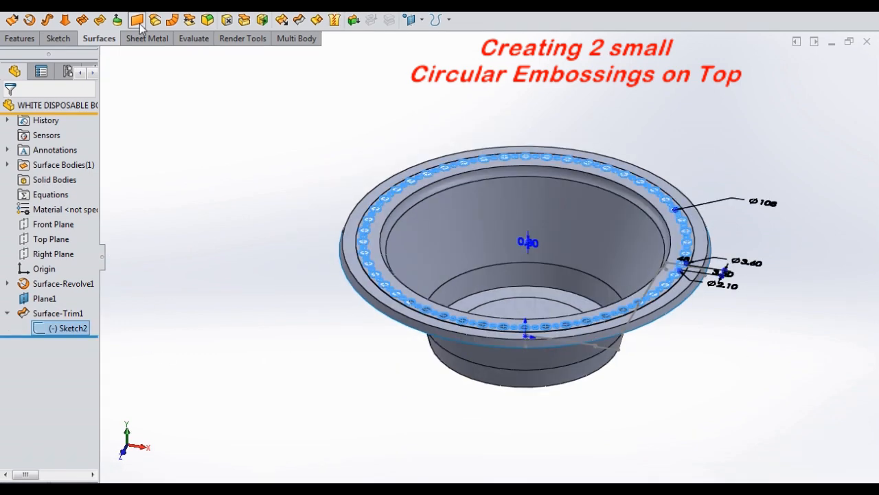
pyautogui.click(136, 19)
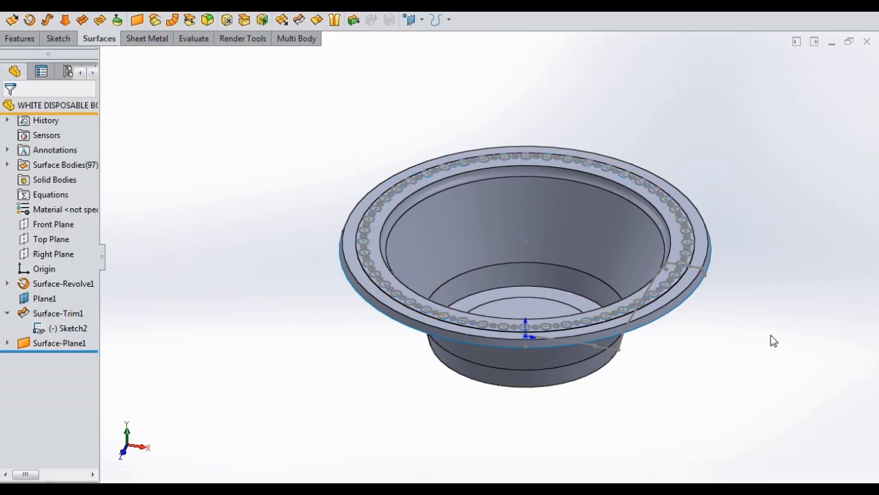
# - Create boundary surfaces joining the disc edge to the trimmed hole edge on one large and one small rim circle
pyautogui.scroll(-3, 625, 239)
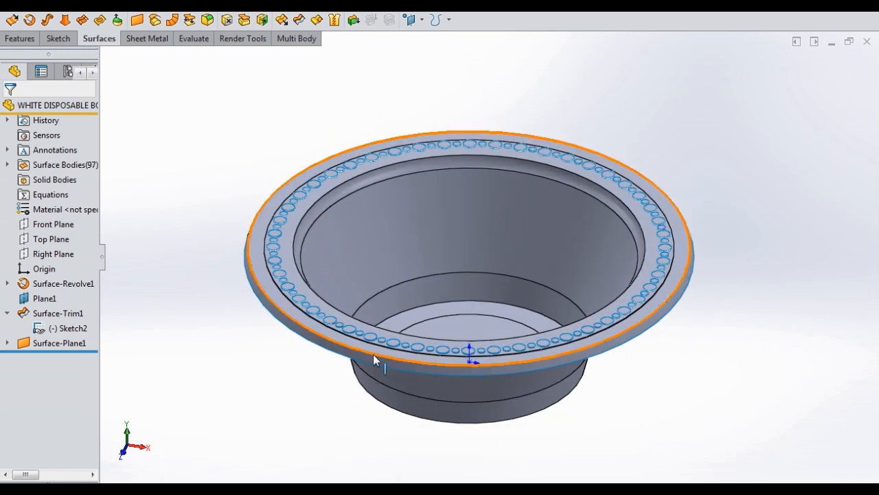
pyautogui.scroll(-4, 659, 280)
pyautogui.scroll(6, 658, 280)
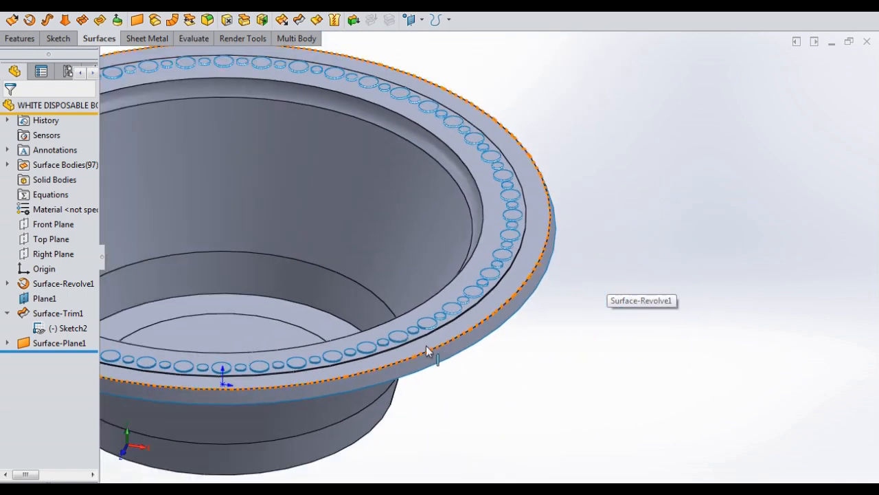
pyautogui.scroll(-6, 511, 300)
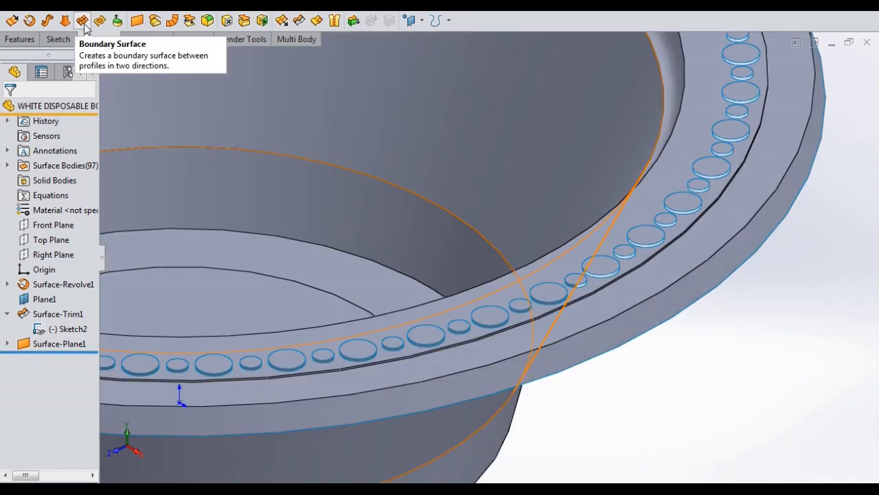
pyautogui.click(84, 26)
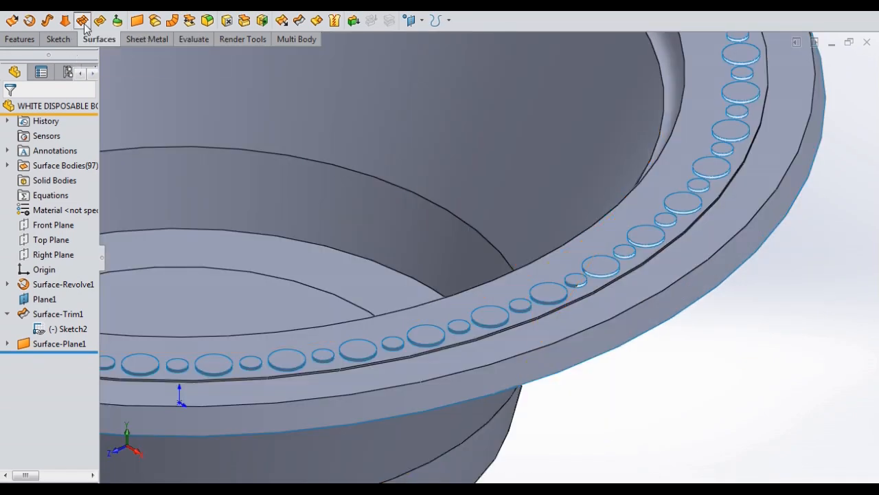
pyautogui.click(546, 306)
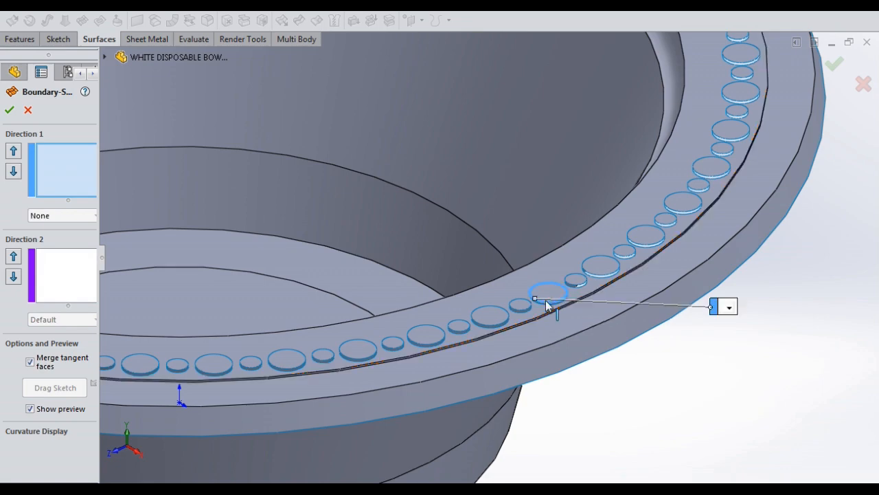
pyautogui.scroll(-2, 549, 305)
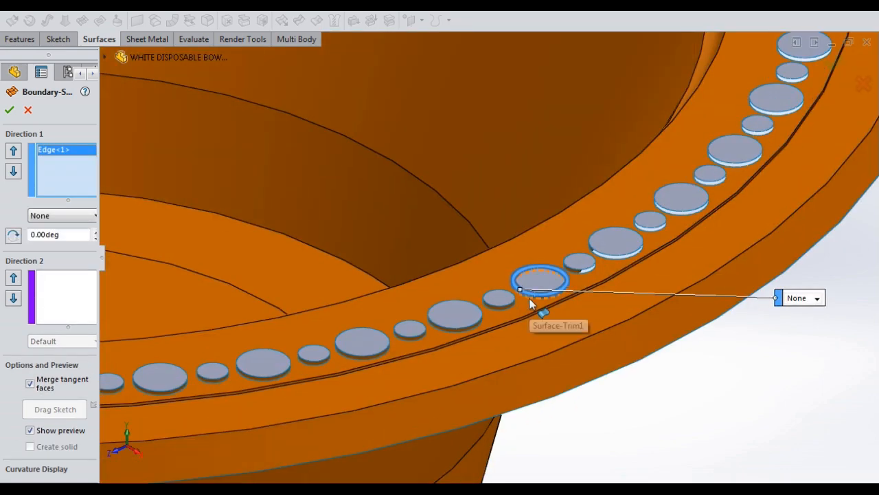
pyautogui.click(540, 306)
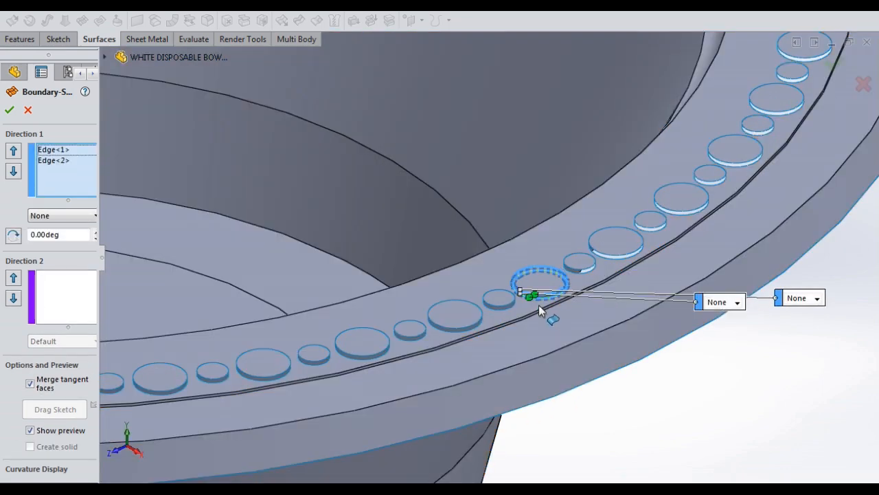
pyautogui.scroll(-5, 539, 304)
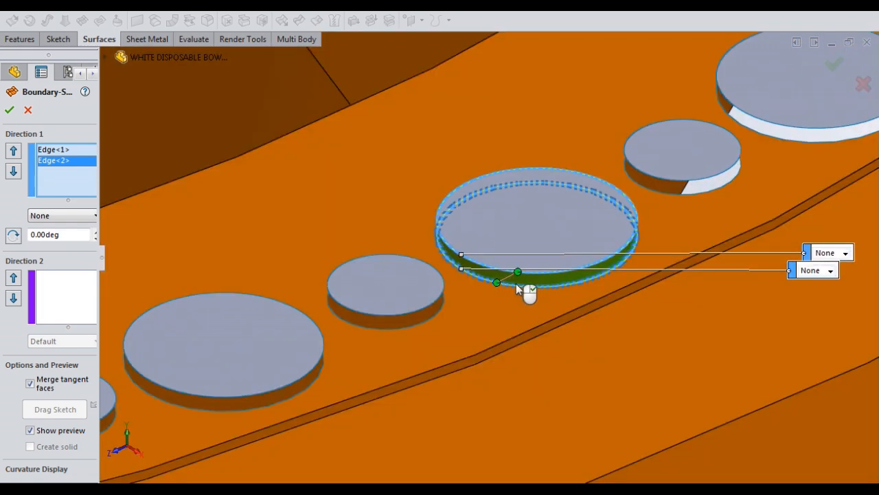
pyautogui.rightClick(509, 269)
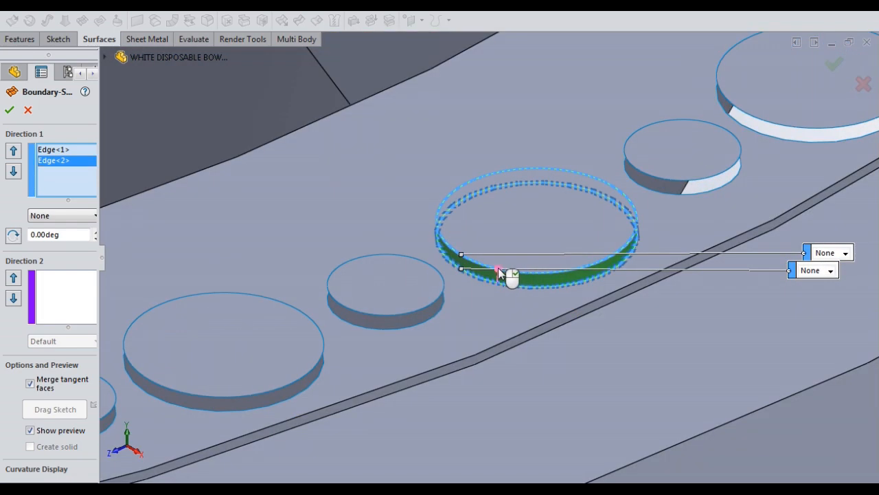
pyautogui.rightClick(538, 300)
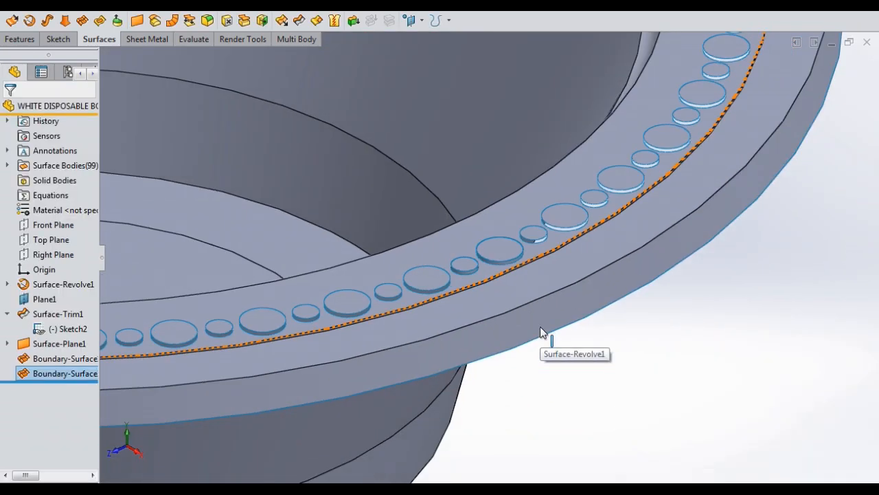
# - Circular-pattern the two boundary surface bodies about the bowl's centreline with 48 equally spaced instances over 360 degrees, using full preview
pyautogui.scroll(-3, 495, 249)
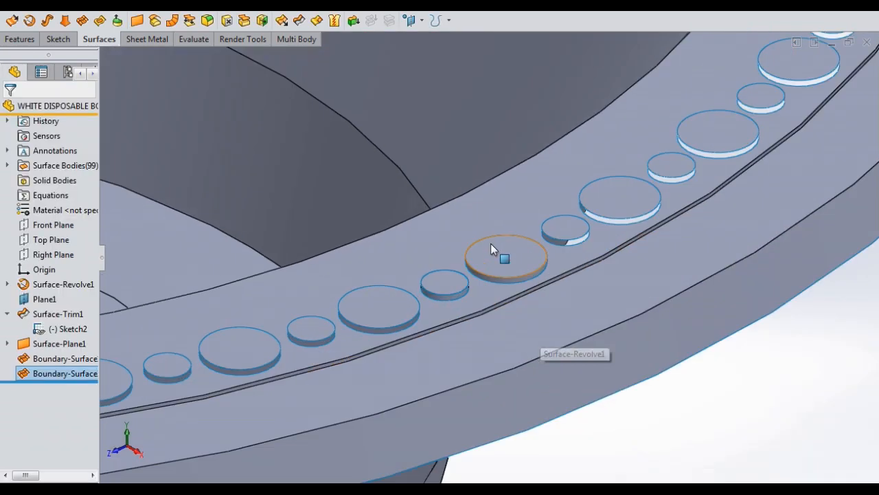
pyautogui.scroll(5, 511, 314)
pyautogui.scroll(5, 418, 255)
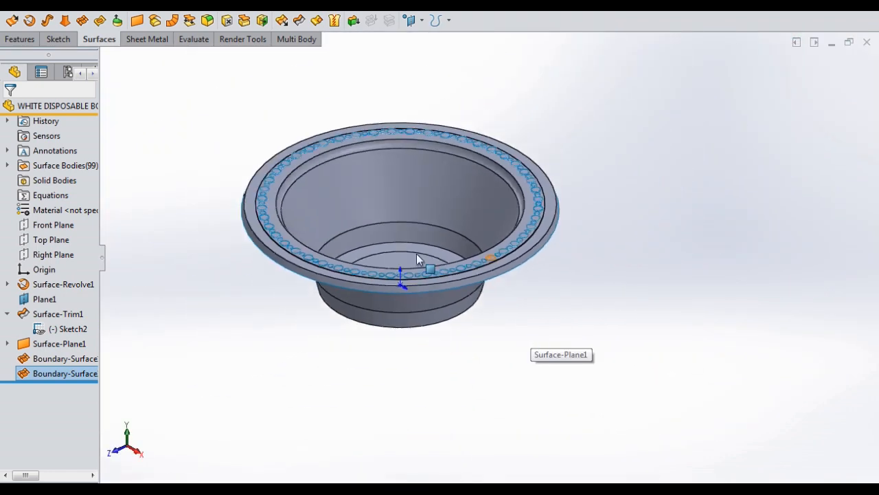
pyautogui.scroll(-4, 394, 217)
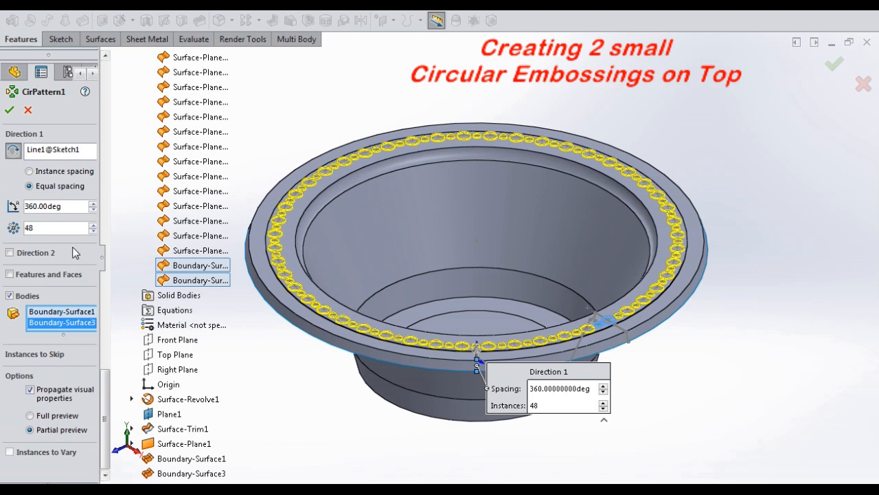
pyautogui.click(30, 415)
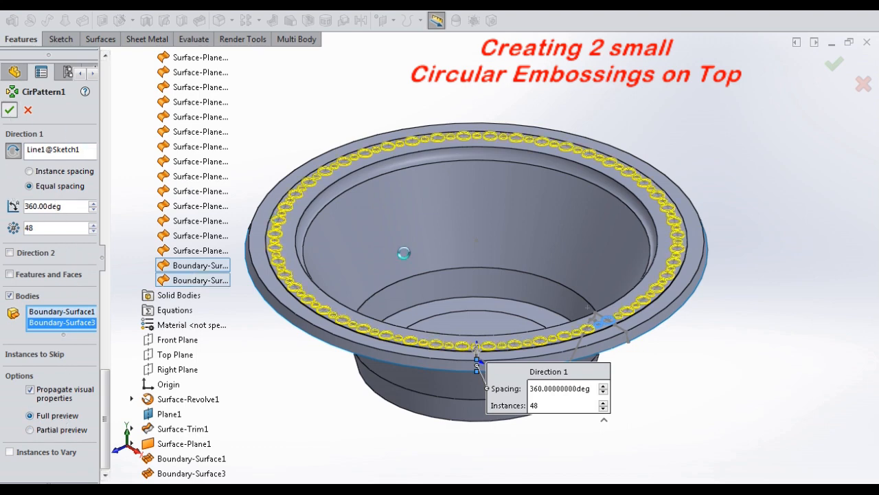
pyautogui.press('Return')
# - Knit all surface bodies together with merged entities, and thicken the knitted surface into a solid bowl body
pyautogui.scroll(-5, 472, 341)
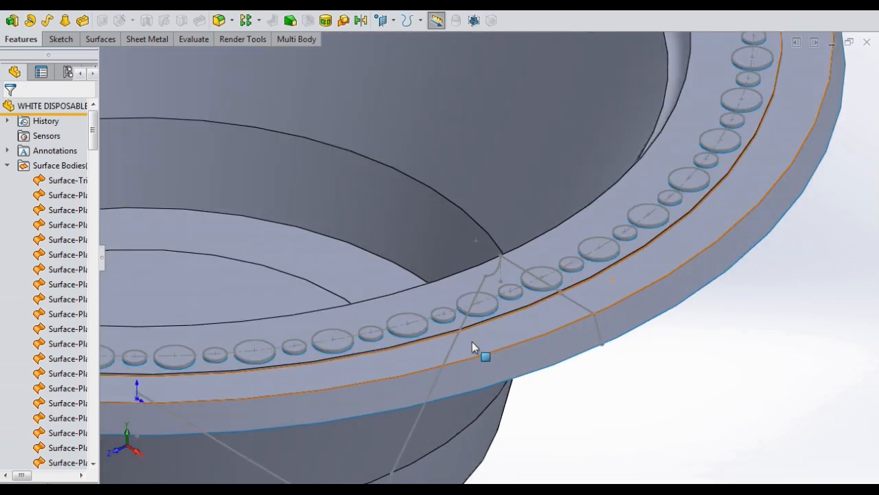
pyautogui.scroll(-4, 425, 262)
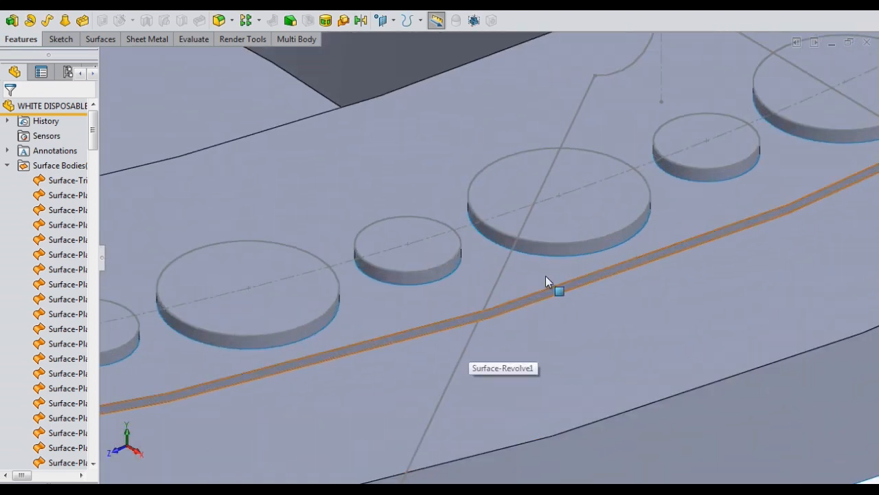
pyautogui.scroll(3, 546, 275)
pyautogui.scroll(10, 546, 276)
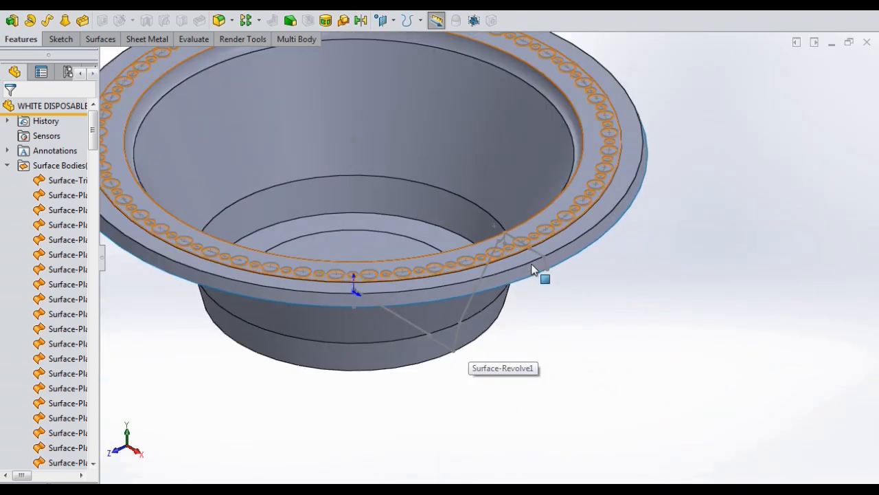
pyautogui.scroll(1, 323, 110)
pyautogui.scroll(-2, 448, 192)
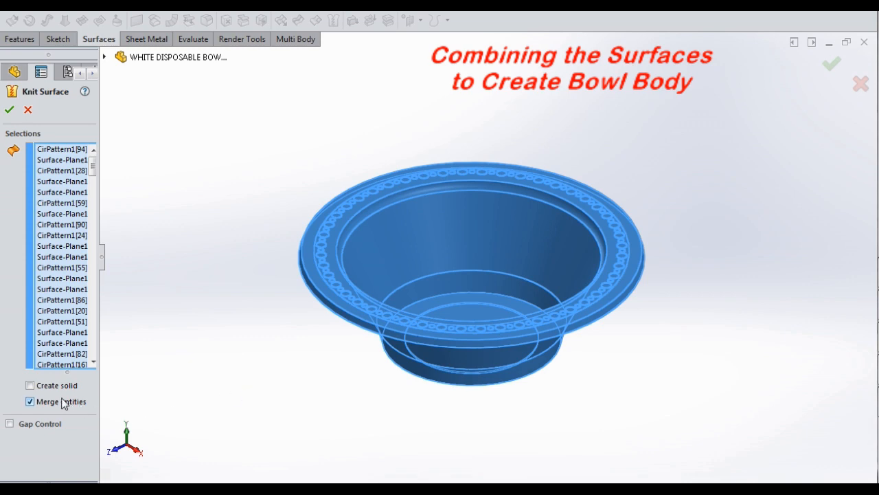
pyautogui.click(9, 109)
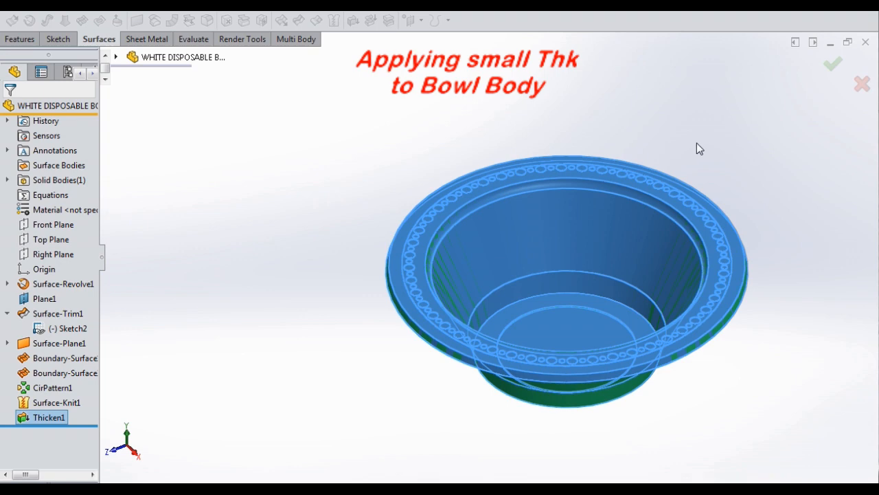
pyautogui.click(738, 155)
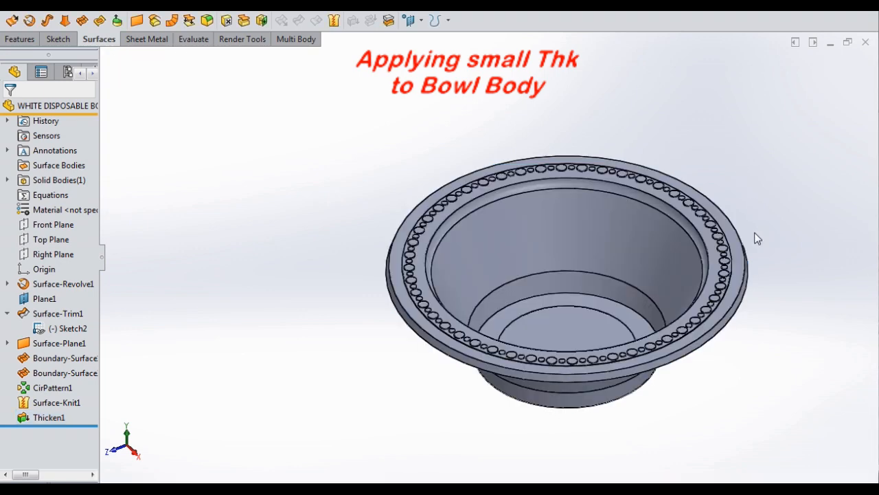
# - Fillet the bowl's sharp edges and outer rim face, and the edges of the circular embossings, with a 0.1 mm radius
pyautogui.scroll(-1, 764, 274)
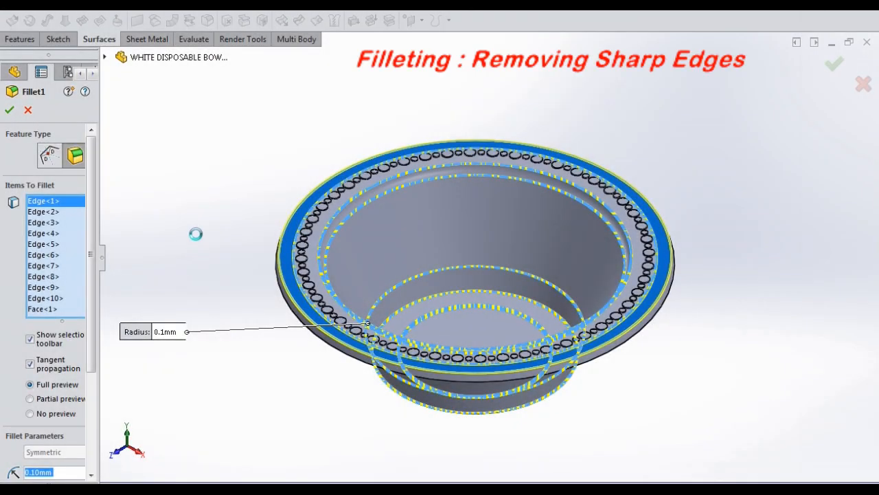
pyautogui.moveTo(197, 235); pyautogui.dragTo(195, 257, button='middle')
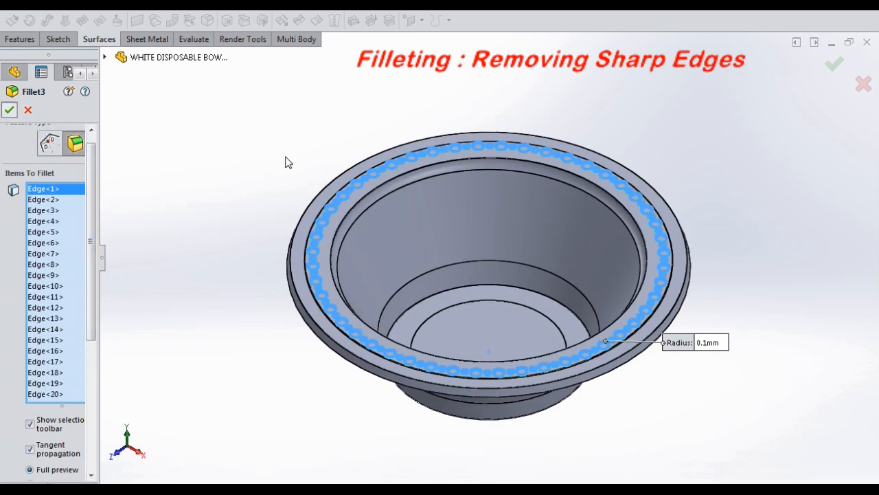
pyautogui.press('Return')
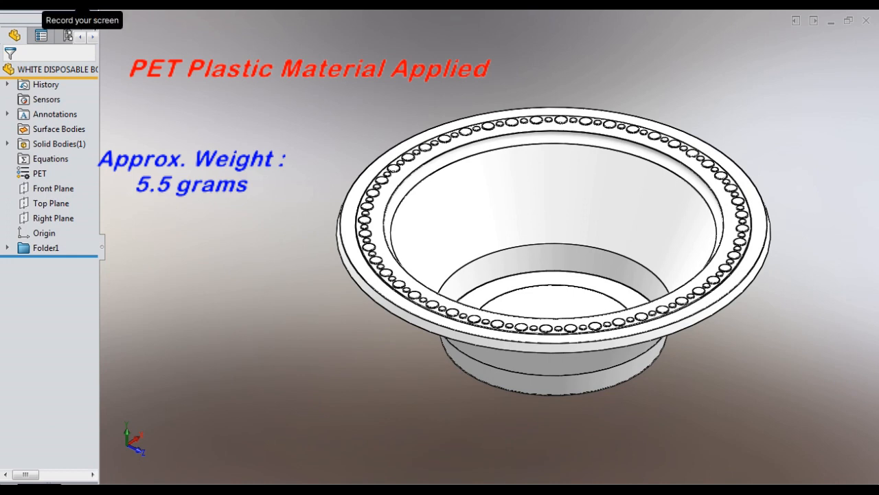
pyautogui.moveTo(283, 132); pyautogui.dragTo(365, 341, button='middle')
pyautogui.scroll(-1, 555, 253)
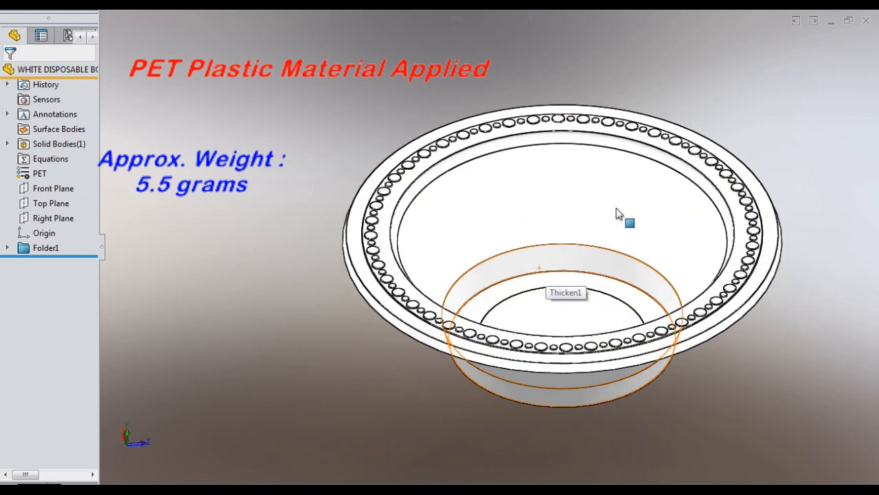
pyautogui.scroll(1, 607, 187)
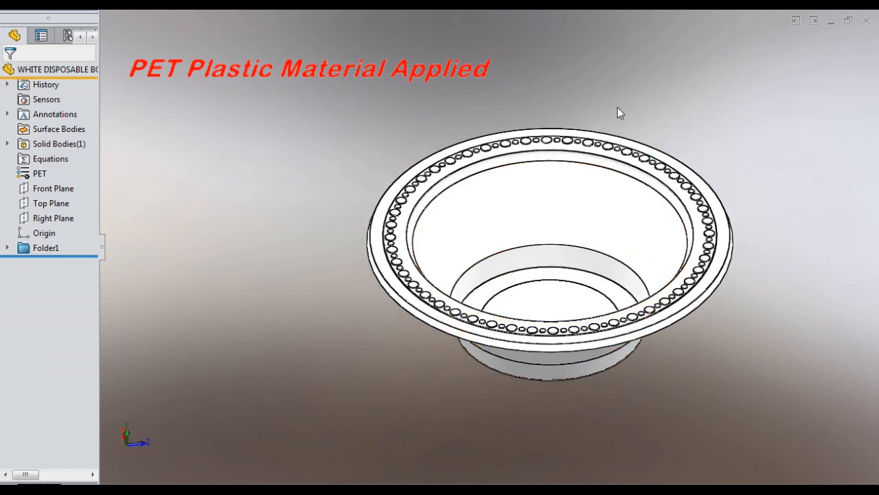